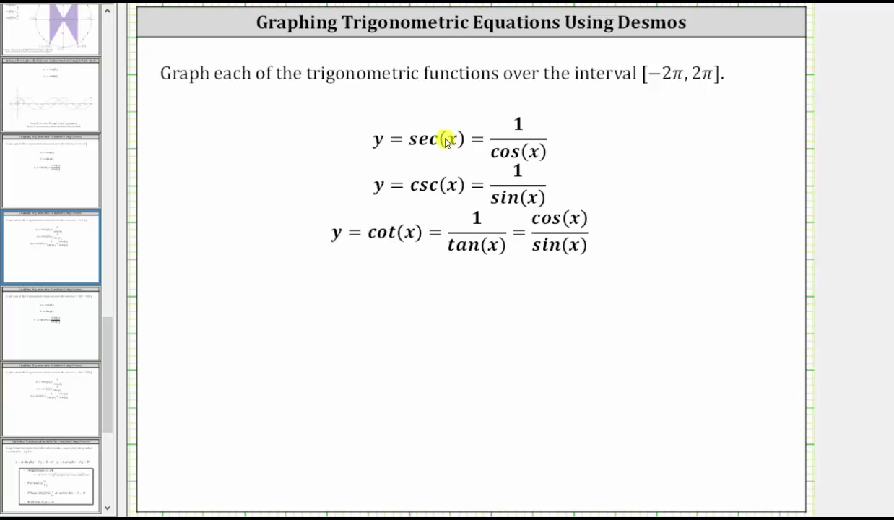
- Switch from the PowerPoint slideshow to the prepared Desmos sec(x) graph in Chrome
key("alt+Tab")
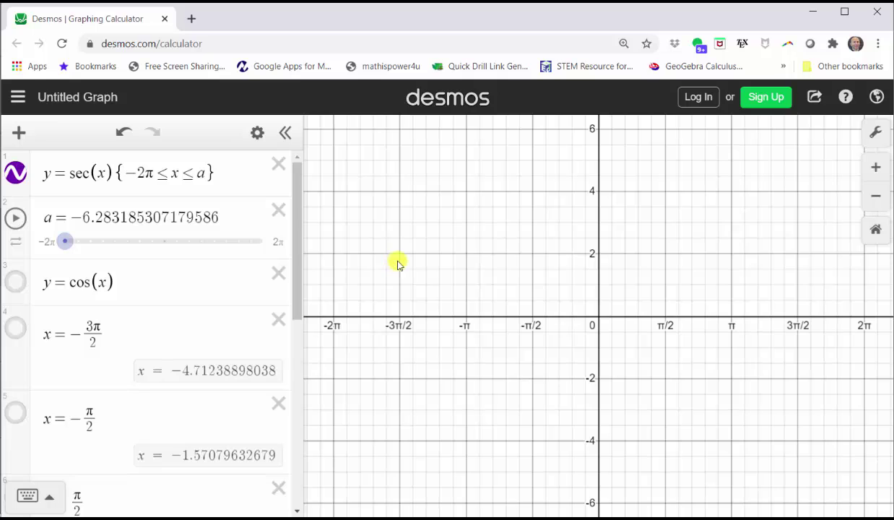
left_click(876, 132)
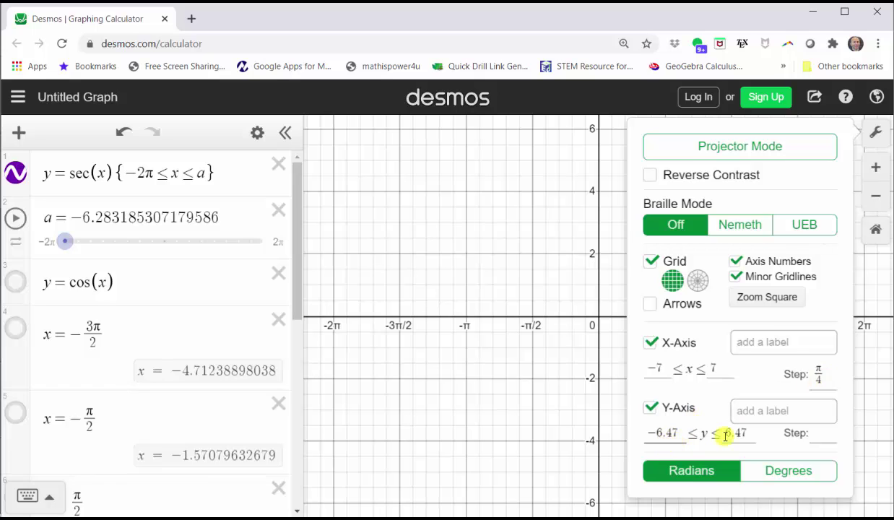
left_click(535, 289)
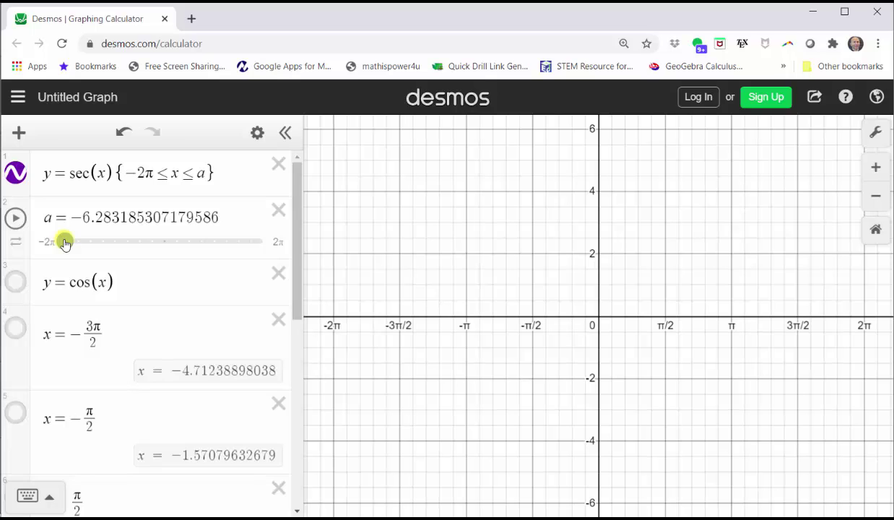
- Sweep slider a from −2π to 2π to trace sec(x), then hide the curve
left_click_drag(64, 243, 262, 248)
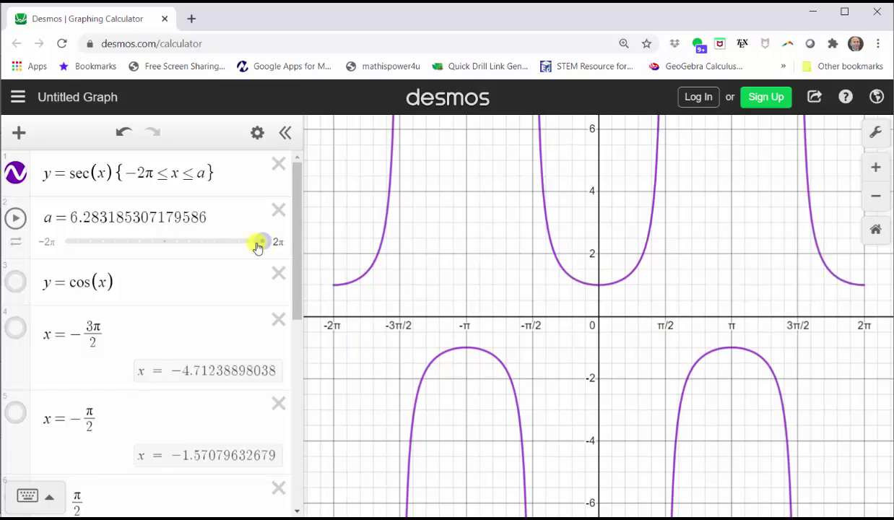
left_click(17, 173)
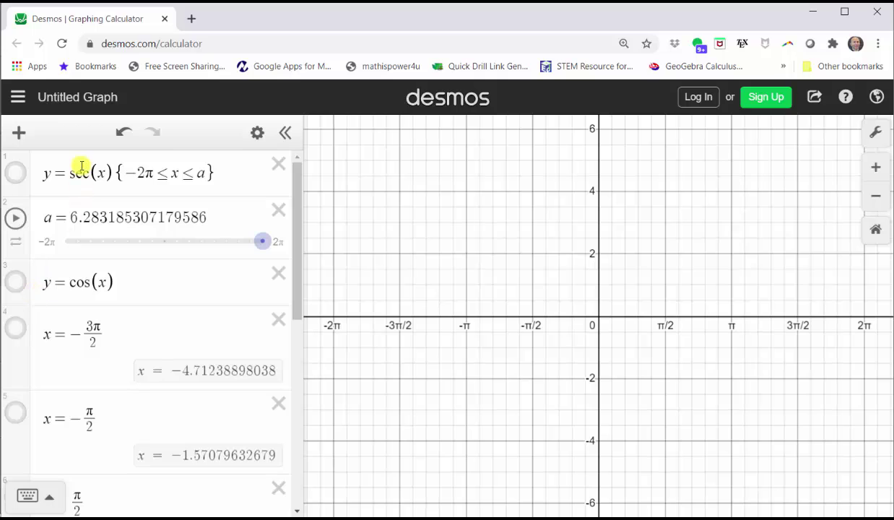
- Turn on cos(x) and pin its intercept labels (−3π/2, 0), (−π/2, 0), (π/2, 0), (3π/2, 0)
left_click(16, 283)
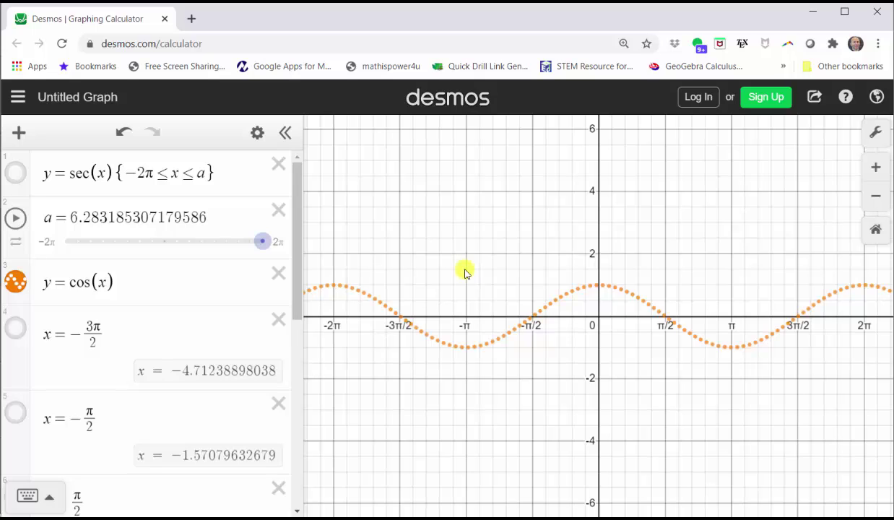
left_click(401, 318)
left_click(400, 316)
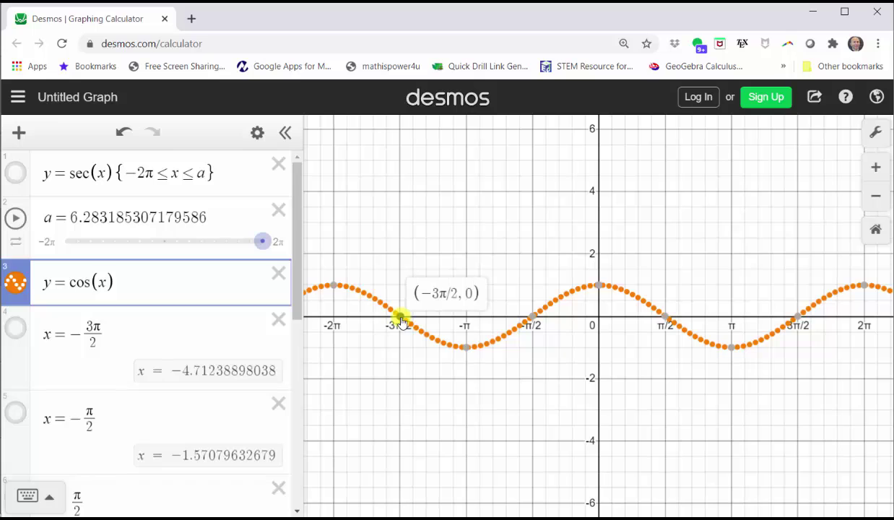
left_click(533, 316)
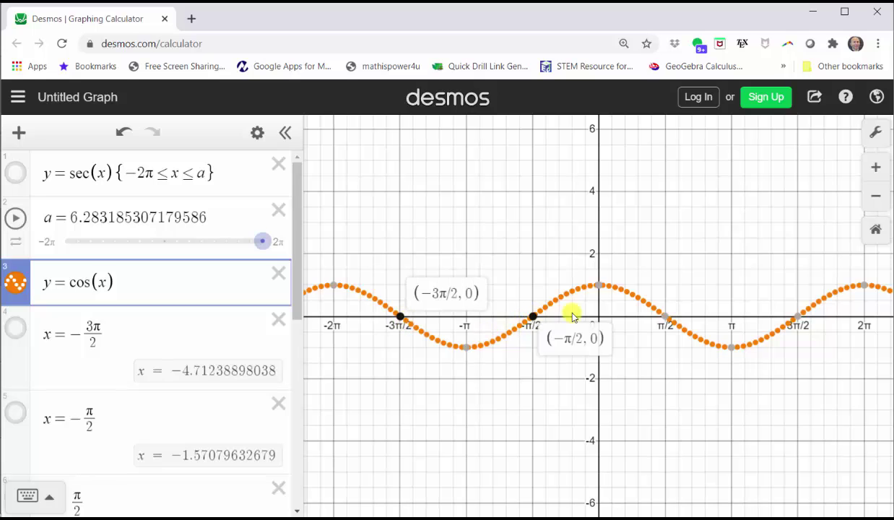
left_click(664, 316)
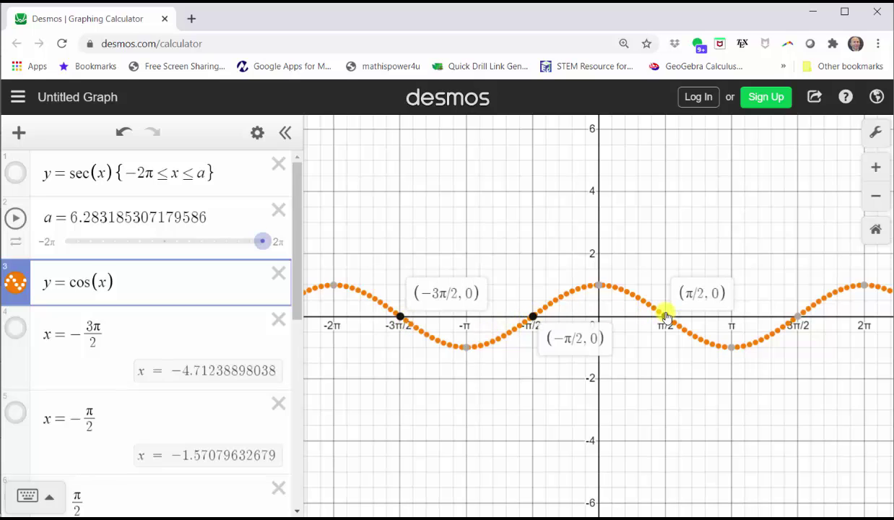
left_click(800, 318)
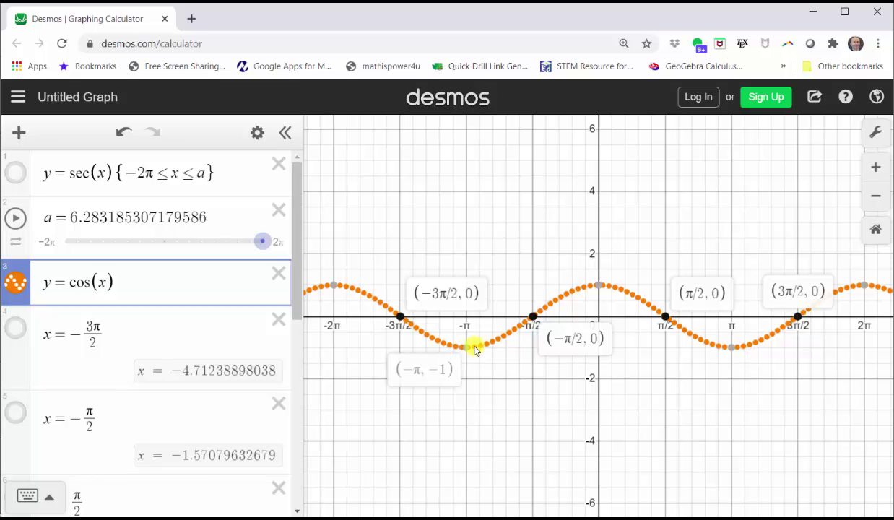
left_click(299, 222)
- Show the dotted vertical asymptotes x = −3π/2, −π/2, π/2 and 3π/2
left_click_drag(299, 223, 290, 253)
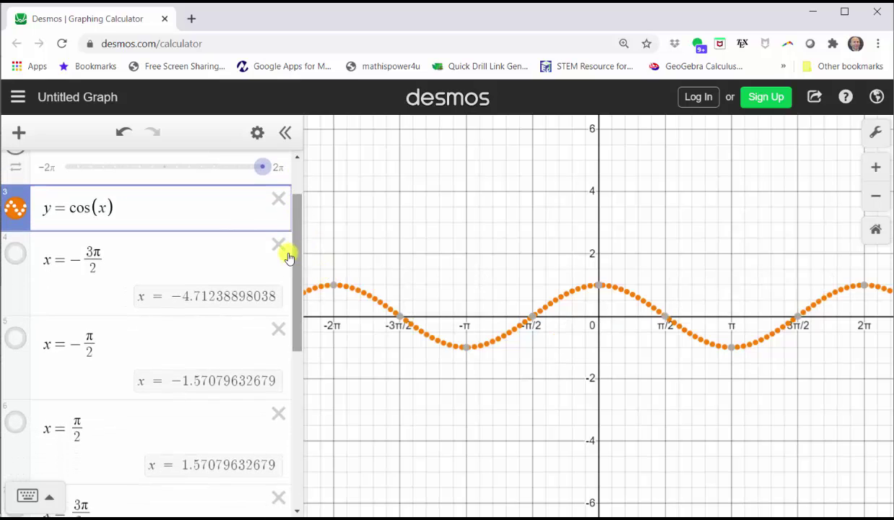
left_click(15, 254)
left_click(15, 338)
left_click(15, 422)
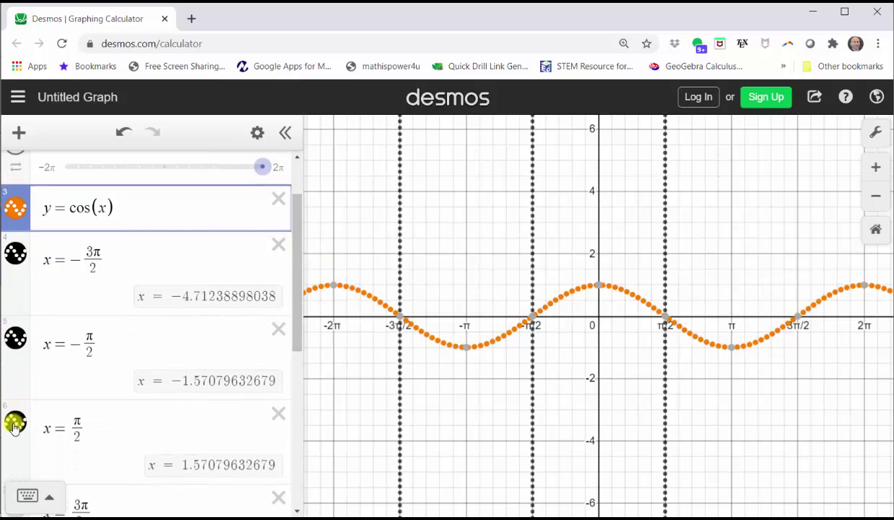
left_click_drag(293, 269, 293, 333)
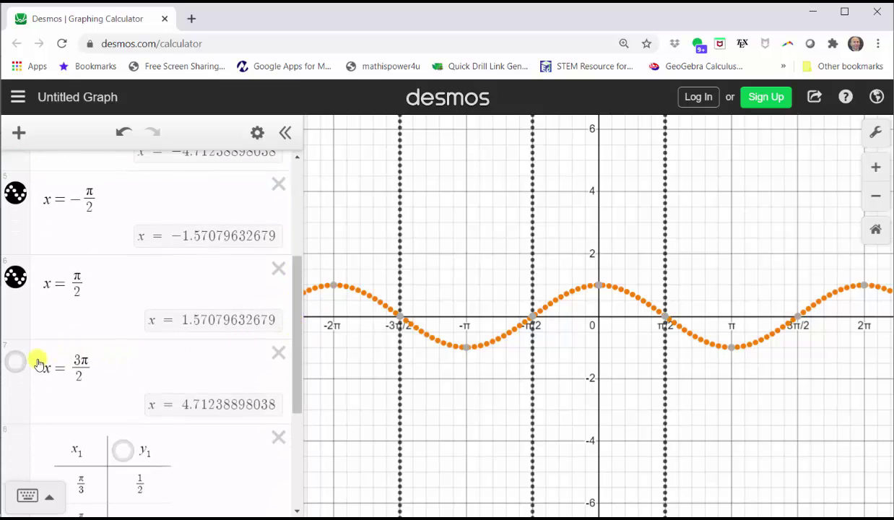
left_click(16, 363)
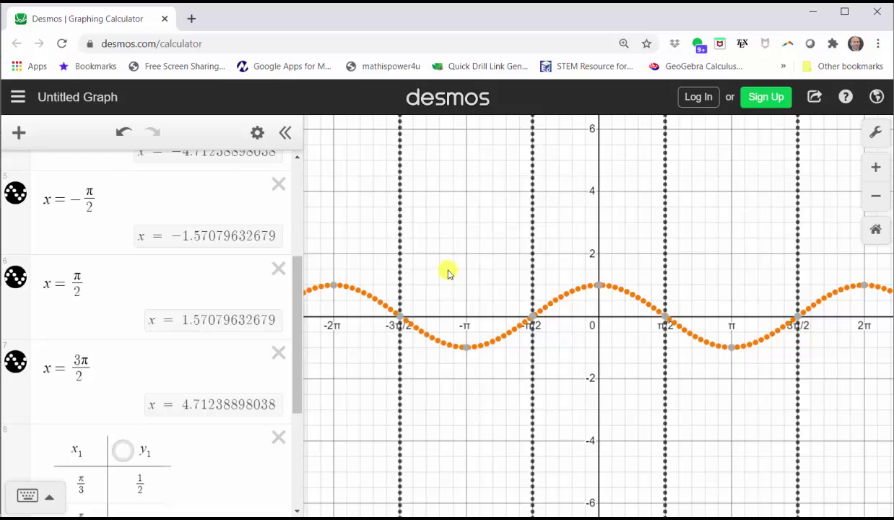
- Label the cos(x) extrema (−2π, 1), (−π, −1), (0, 1), (π, −1), (2π, 1)
left_click(334, 287)
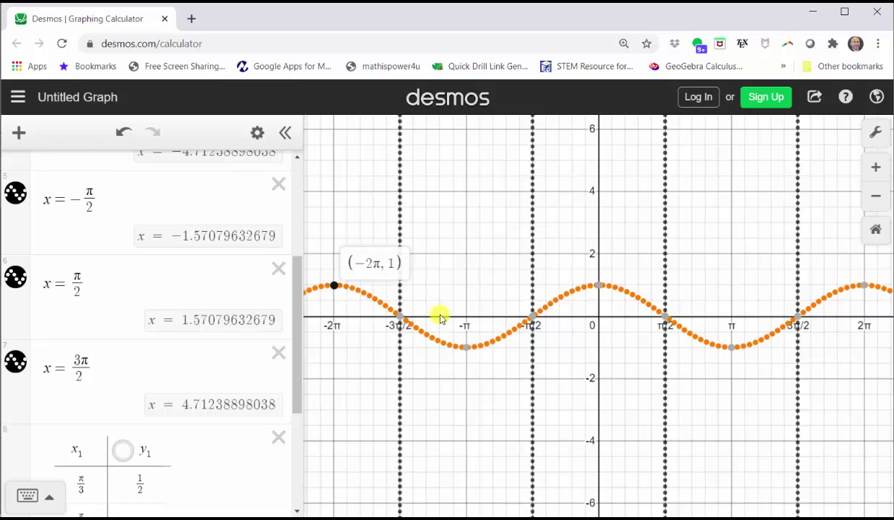
left_click(466, 347)
left_click(600, 286)
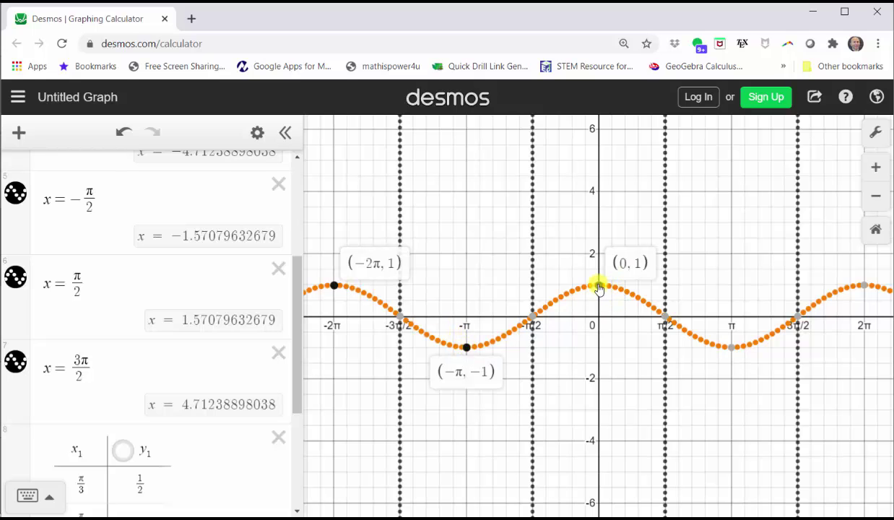
left_click(731, 346)
left_click(865, 286)
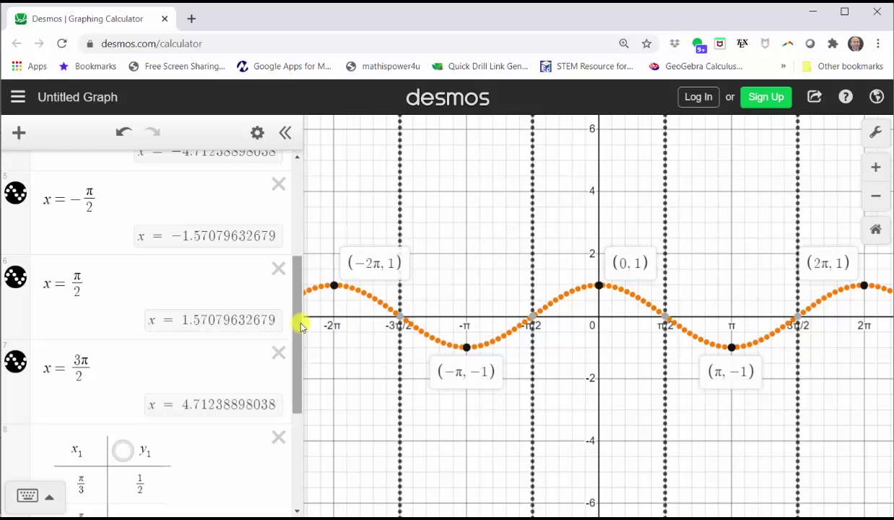
- Reset slider a to −2π, turn sec(x) back on, and sweep a to 2π
left_click_drag(298, 319, 241, 205)
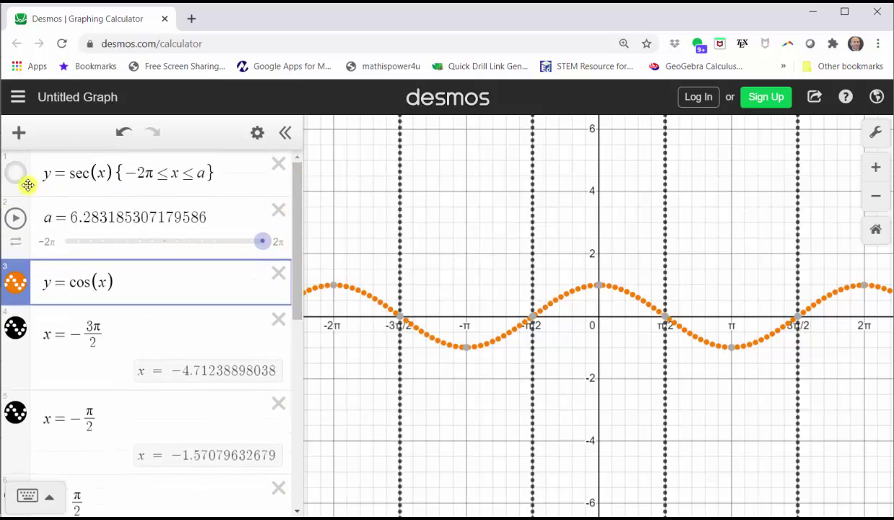
left_click_drag(265, 242, 39, 233)
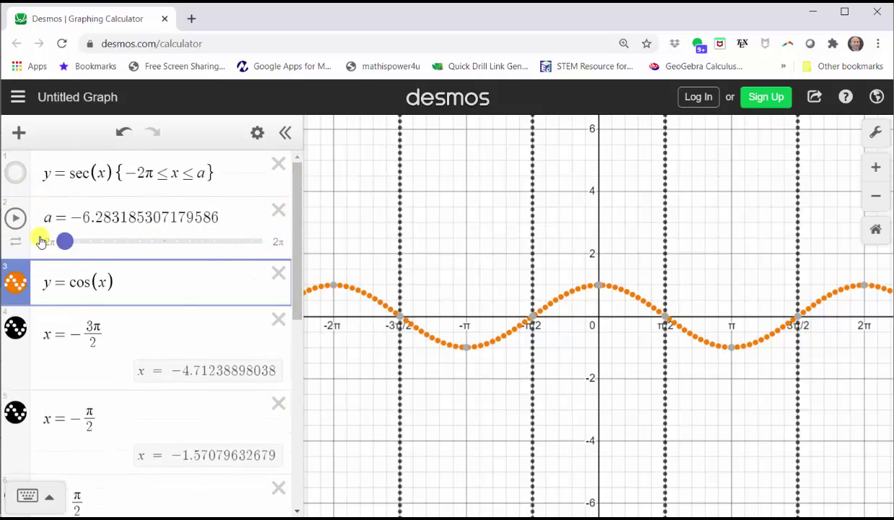
left_click(24, 181)
left_click(65, 241)
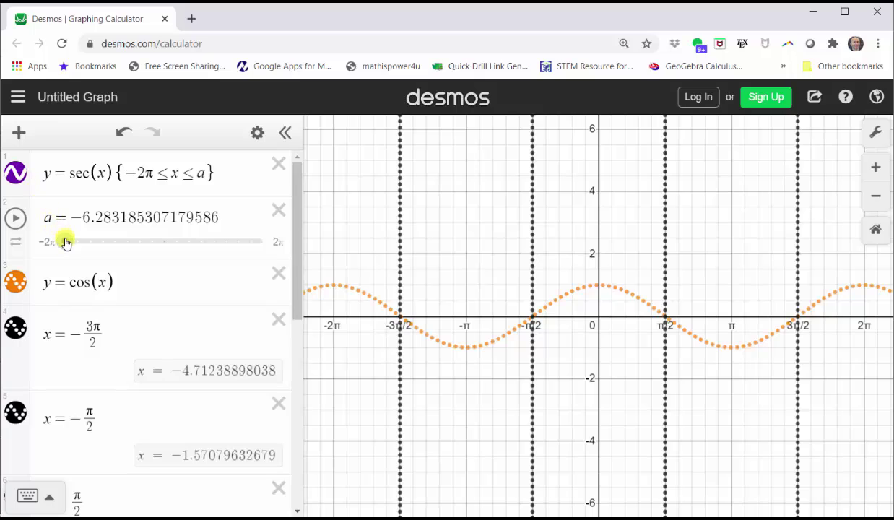
left_click_drag(71, 241, 275, 253)
scroll(275, 253, "down", 5)
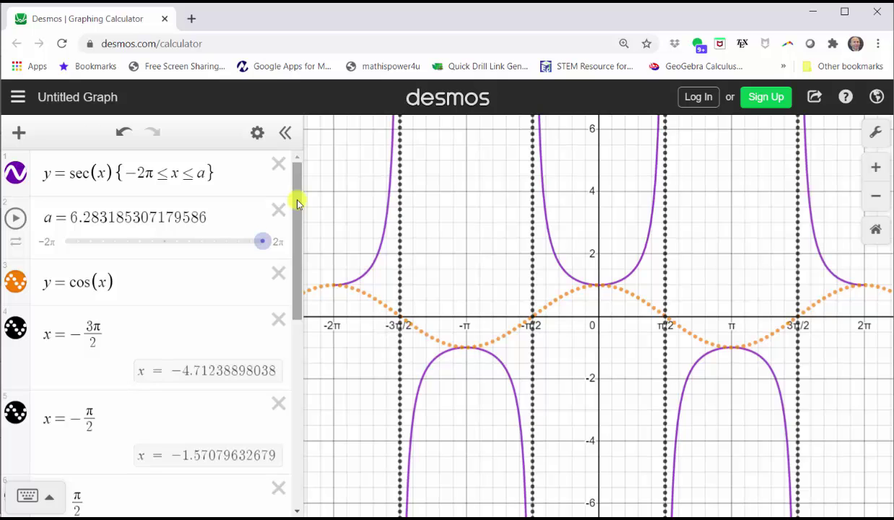
left_click_drag(296, 202, 325, 404)
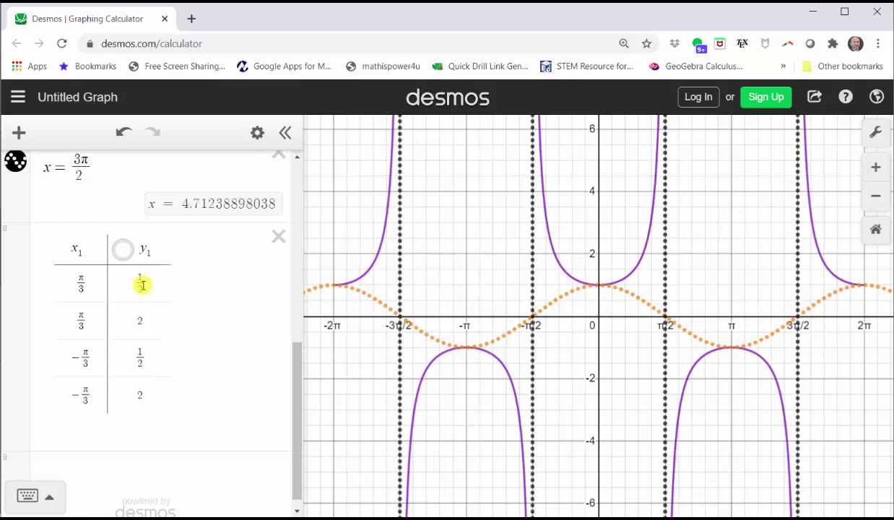
- Plot the table's y1 points and label (π/3, 2), (−π/3, 0.5) and (−π/3, 2)
left_click(123, 250)
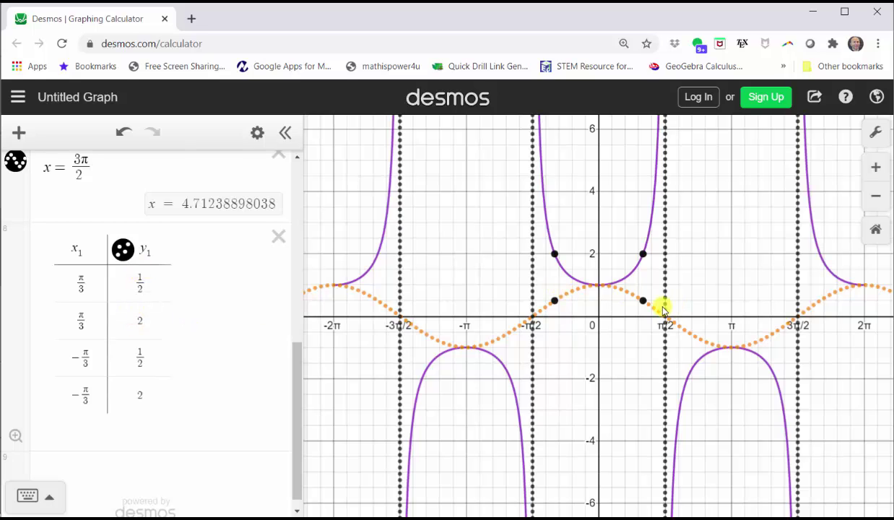
mouse_move(644, 301)
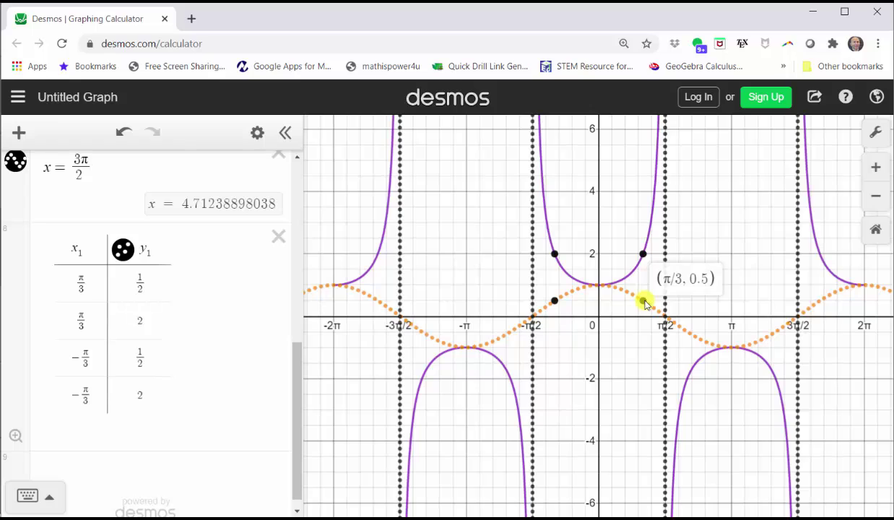
left_click(643, 254)
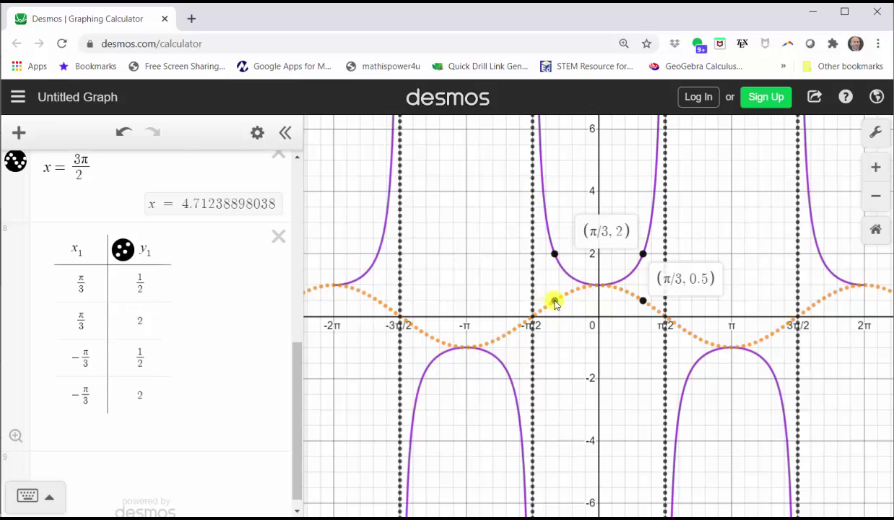
left_click(555, 300)
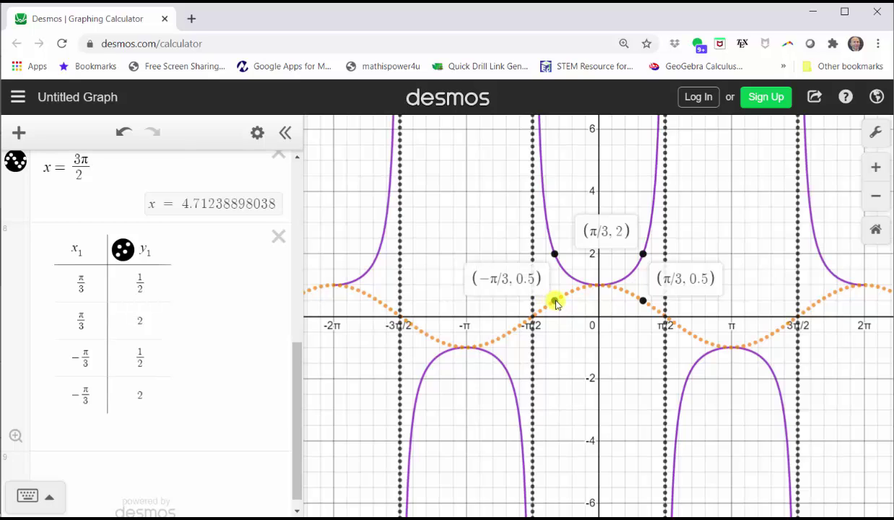
left_click(554, 254)
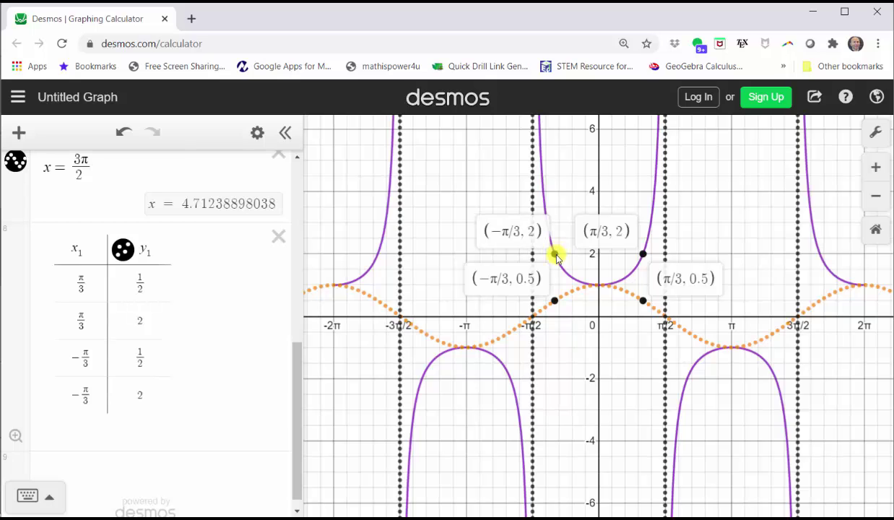